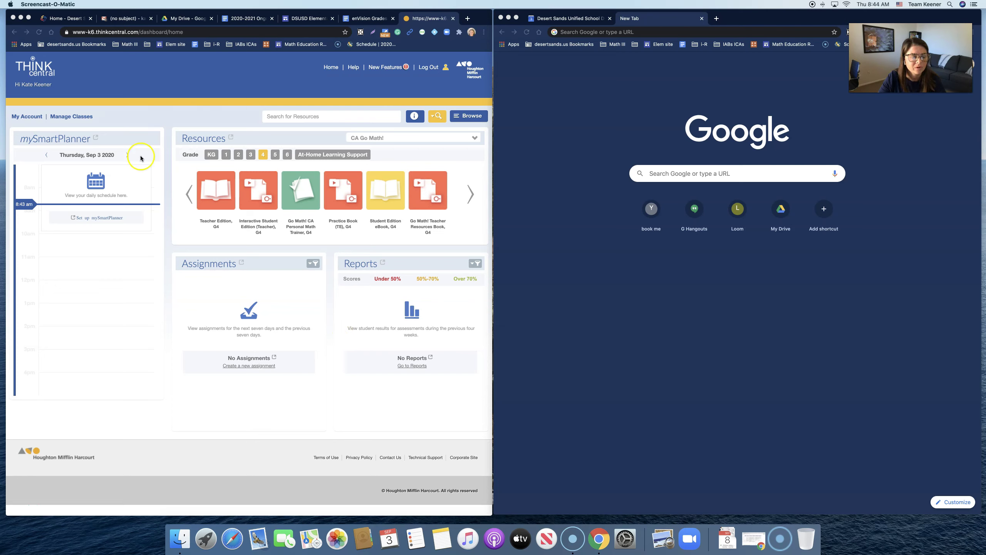
# Open the grade 4 Student Edition eBook and navigate via contents to Chapter 1, Lesson 3 on page 13.
pyautogui.click(381, 203)
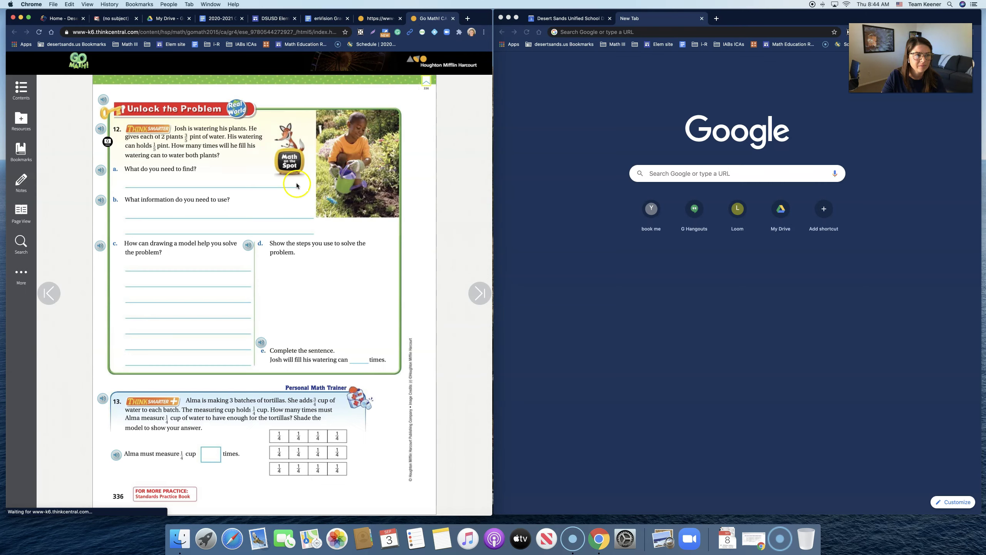
pyautogui.click(22, 93)
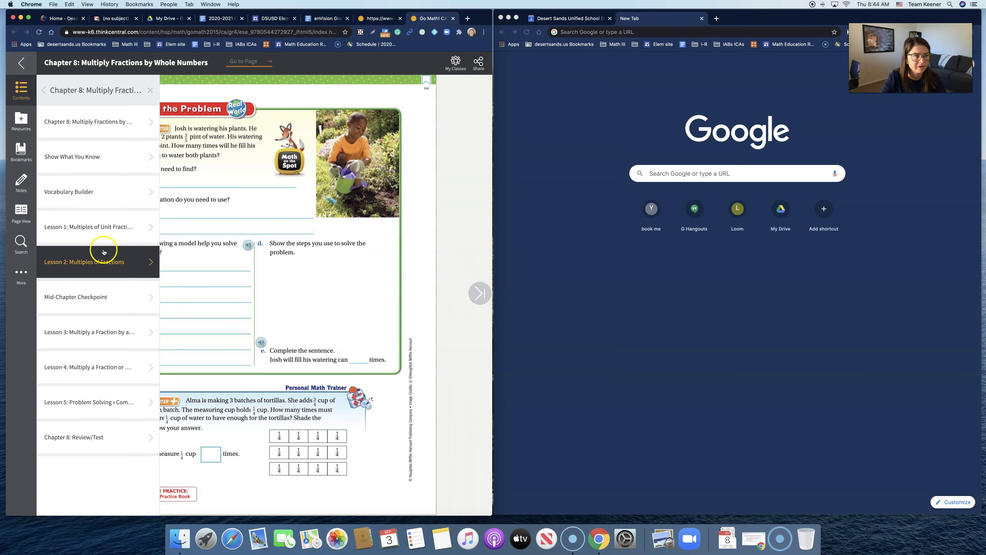
pyautogui.click(46, 92)
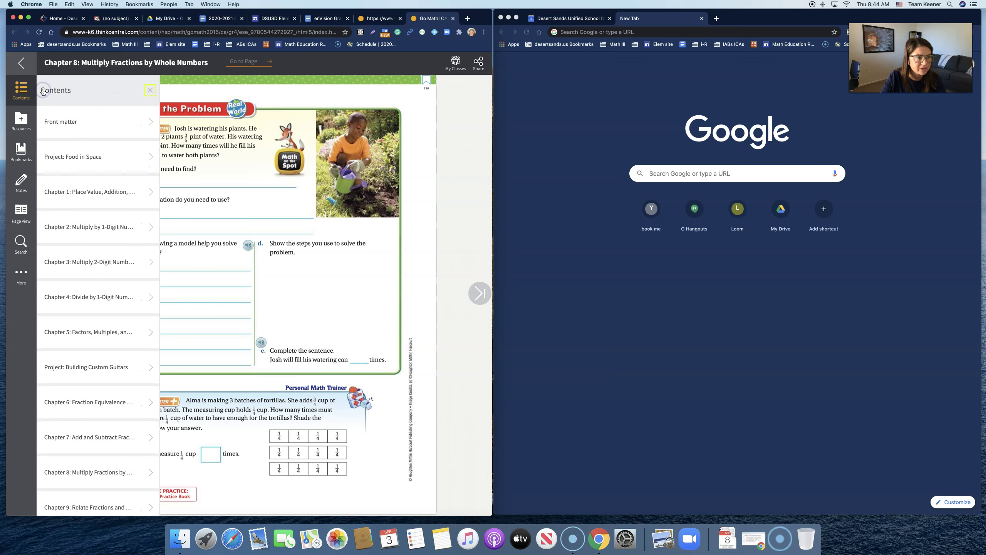
pyautogui.click(97, 192)
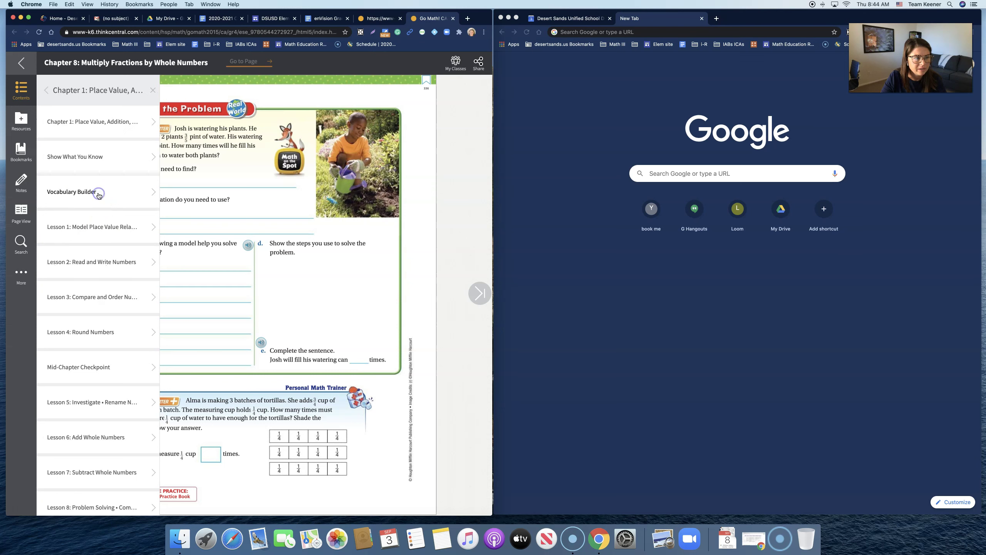
pyautogui.click(115, 310)
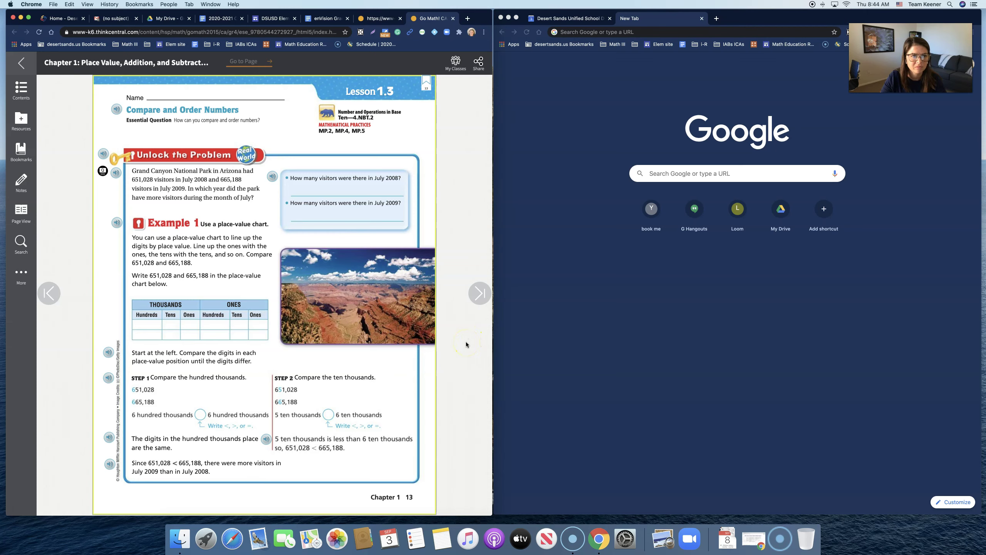
# Launch Google Jamboard from the Google apps menu in the right-hand Chrome window.
pyautogui.click(604, 297)
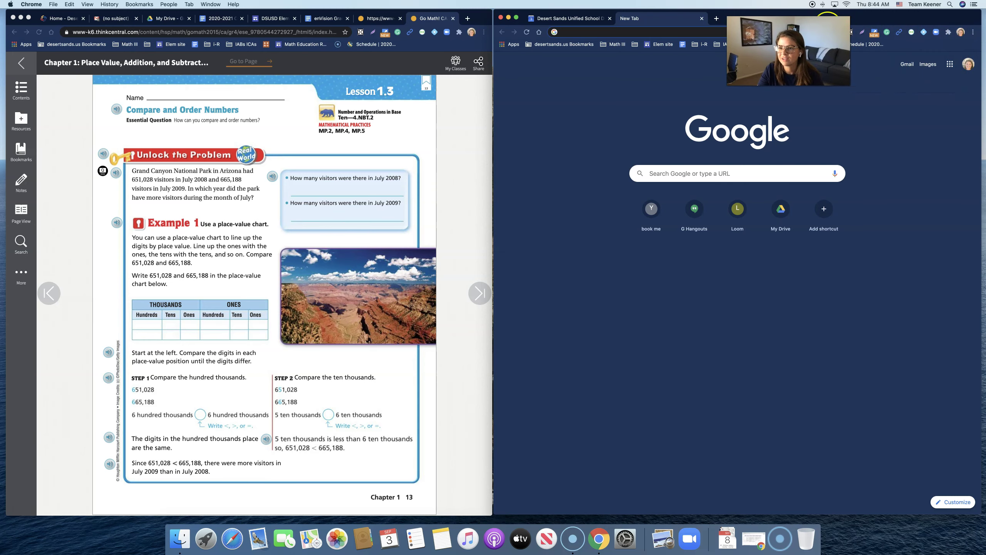
pyautogui.click(949, 64)
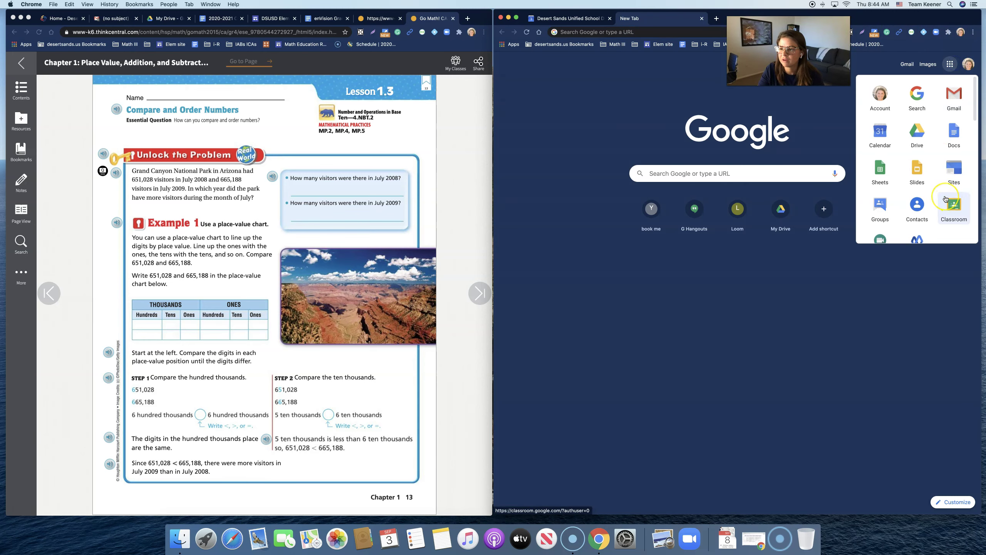
pyautogui.scroll(-3, 946, 199)
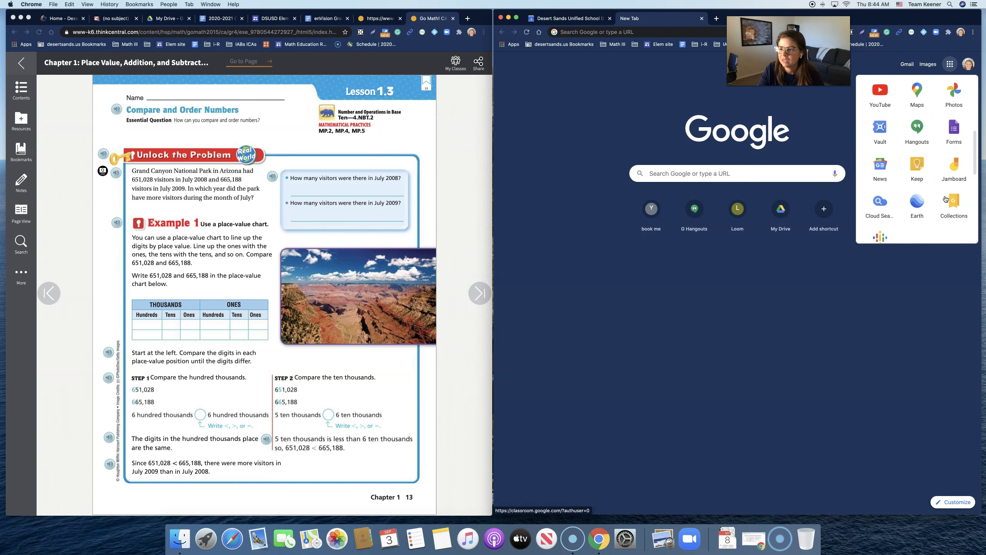
pyautogui.click(949, 171)
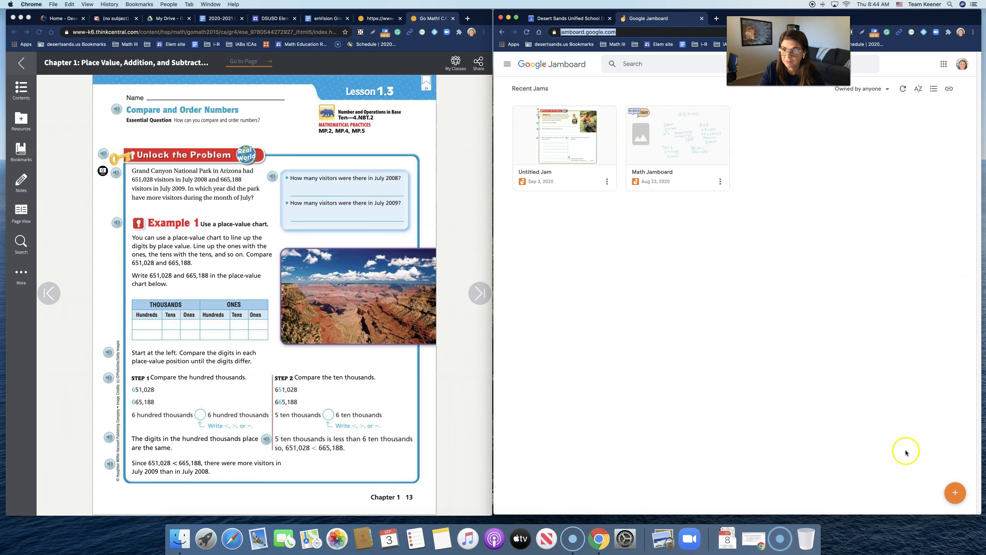
# Create a new blank Untitled Jam, then return focus to the eBook window.
pyautogui.click(953, 493)
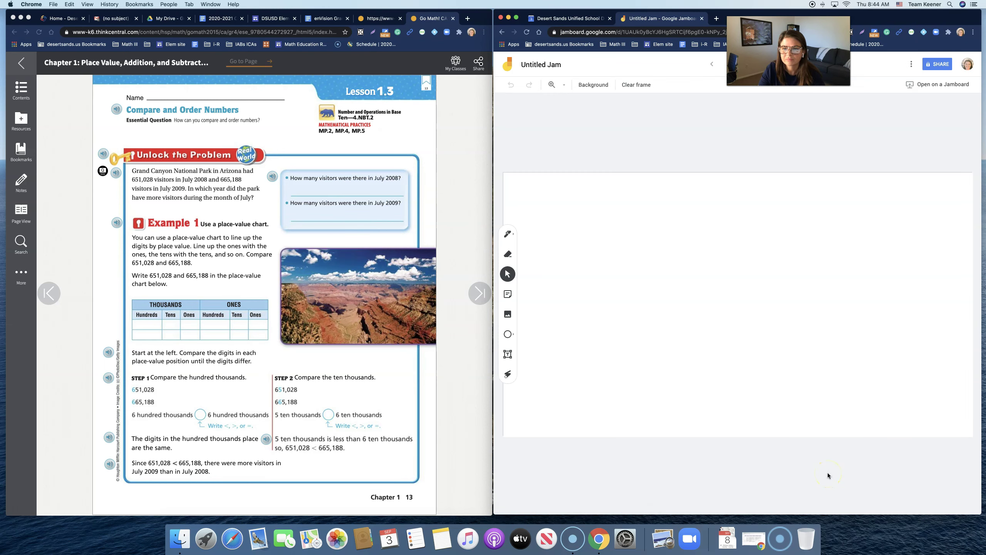
pyautogui.click(459, 116)
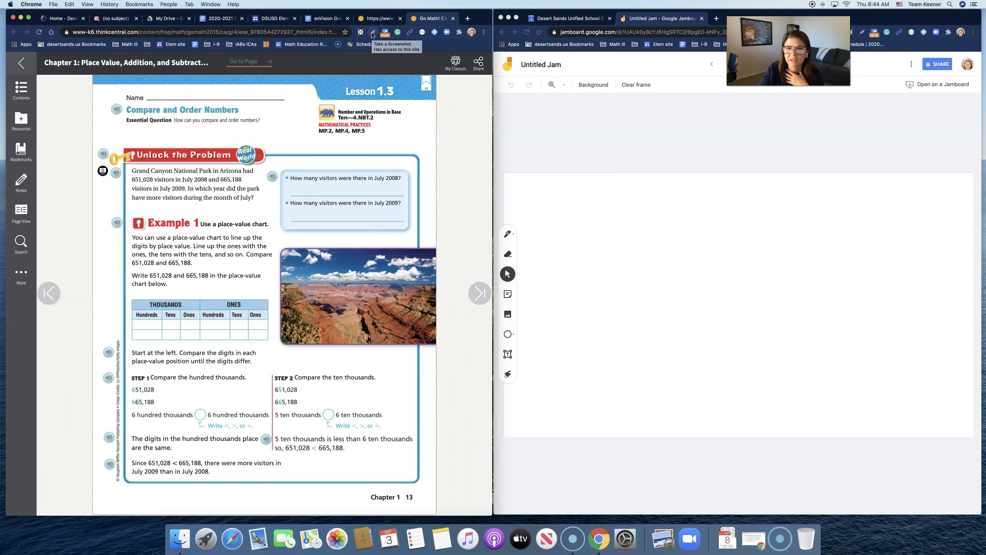
# Capture the full Lesson 1.3 workbook page with Lightshot and copy the image.
pyautogui.click(372, 34)
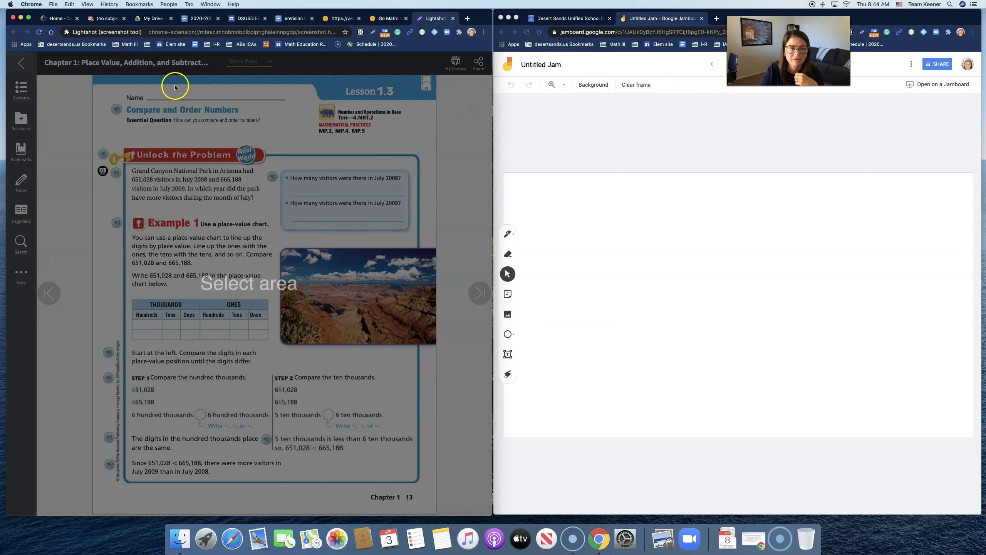
pyautogui.moveTo(94, 76); pyautogui.dragTo(429, 505)
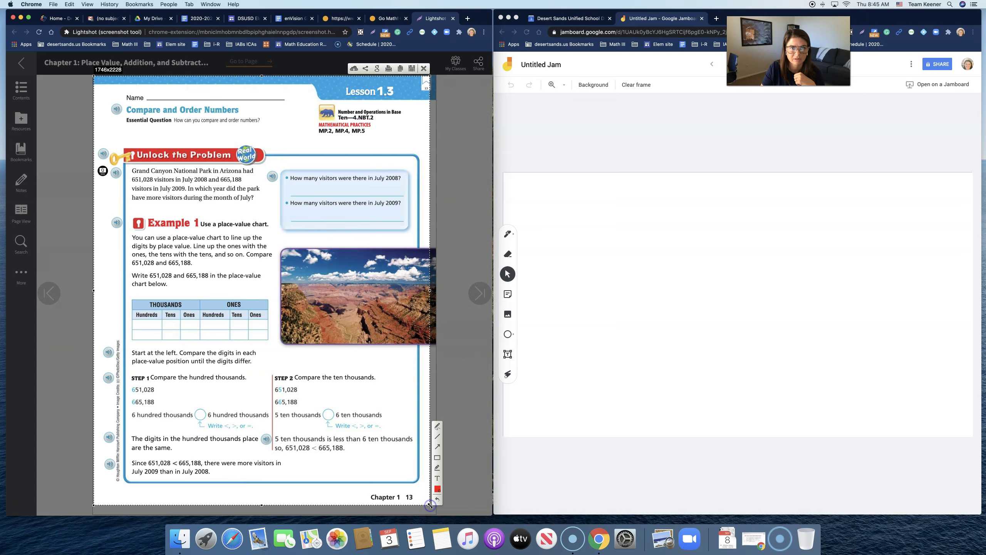
pyautogui.click(400, 69)
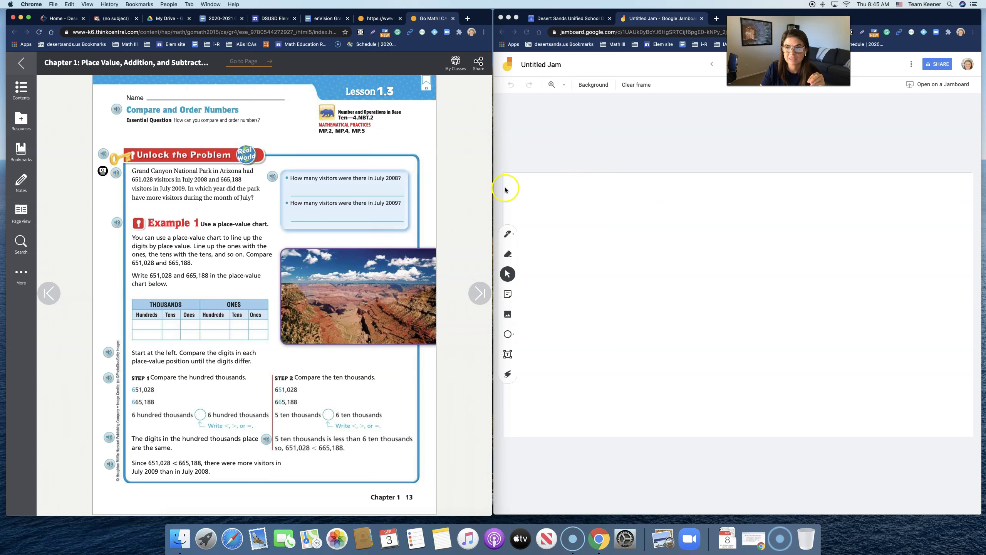
# Paste the copied Lesson 1.3 page image onto the Untitled Jam frame with Cmd+V.
pyautogui.rightClick(663, 201)
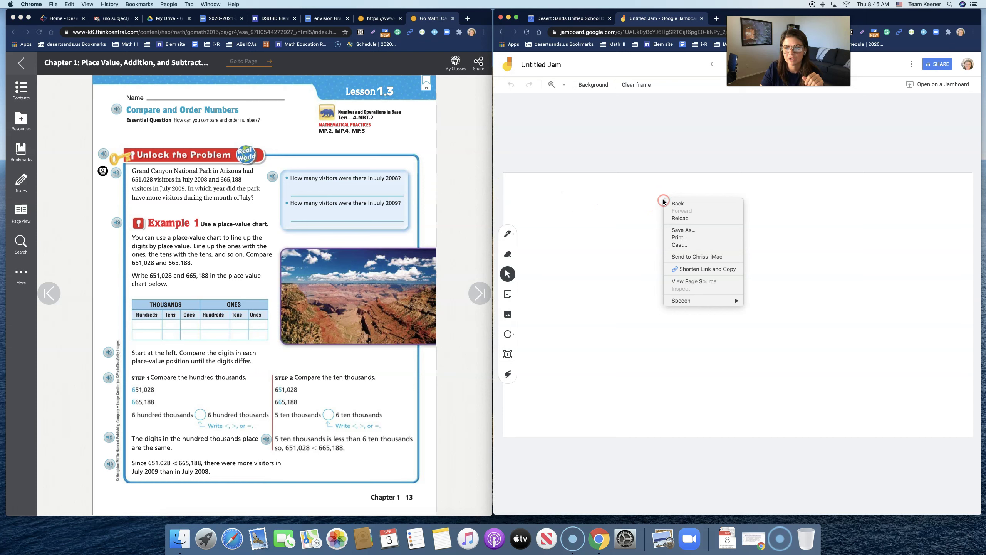
pyautogui.click(630, 197)
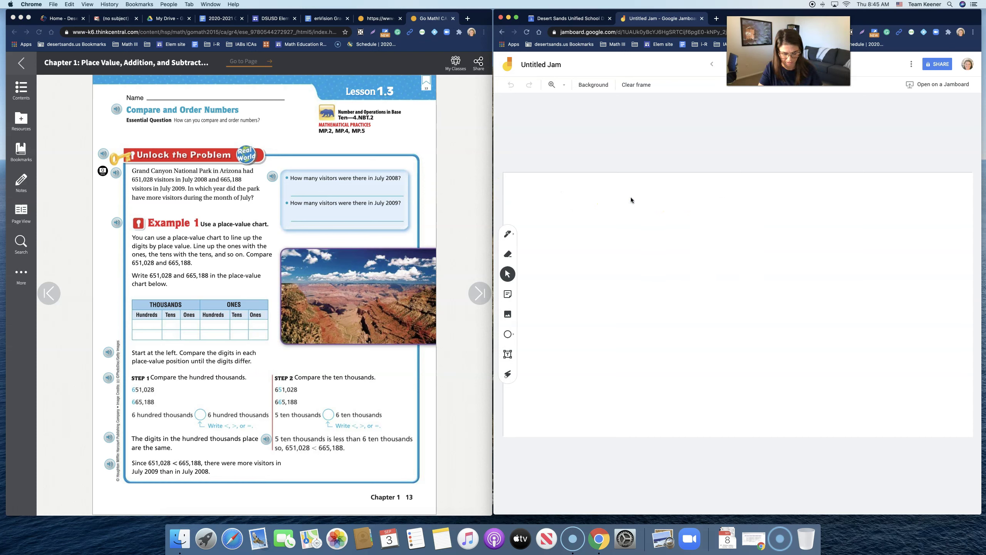
pyautogui.press('super+v')
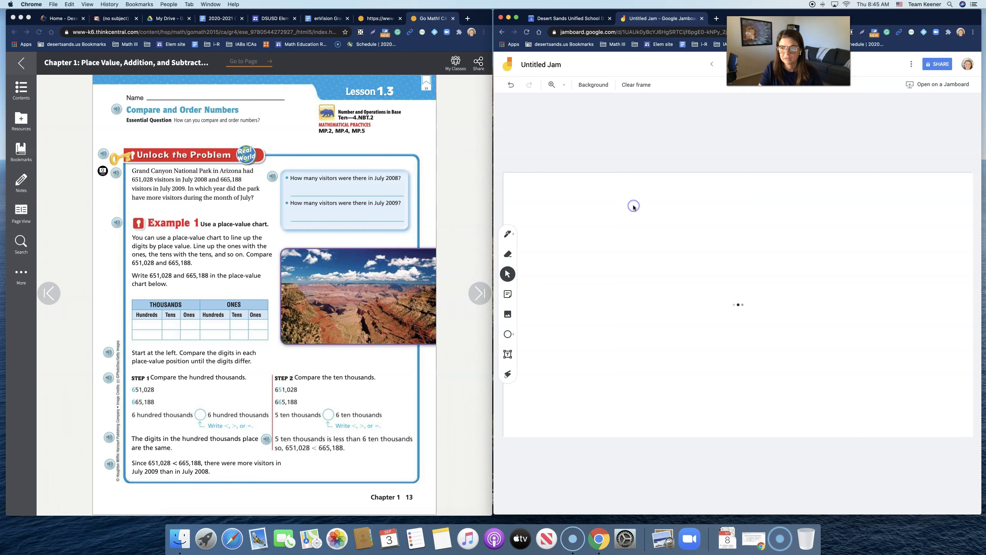
pyautogui.click(600, 202)
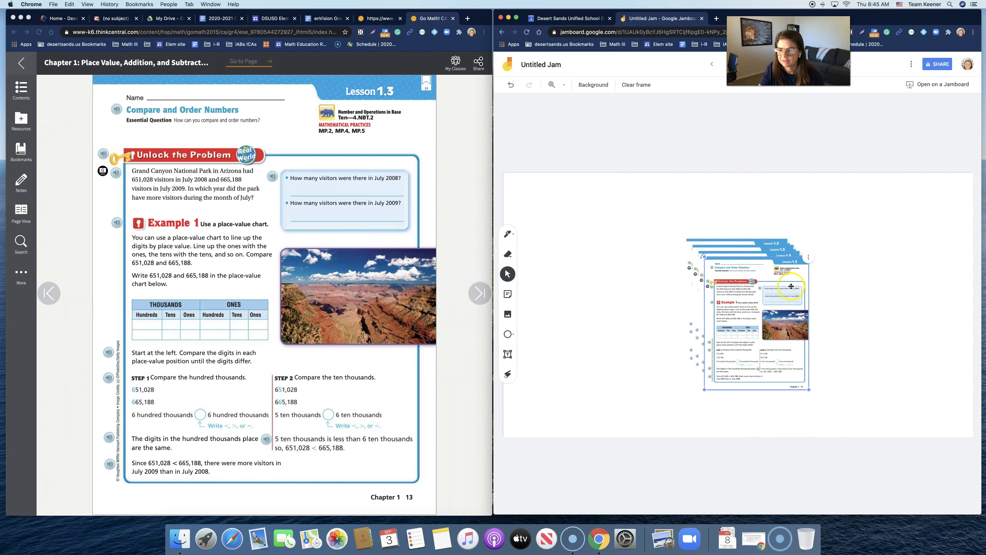
# Separate the pasted copies and enlarge one page to the frame's full height, discarding an empty sticky note.
pyautogui.moveTo(798, 274); pyautogui.dragTo(836, 194)
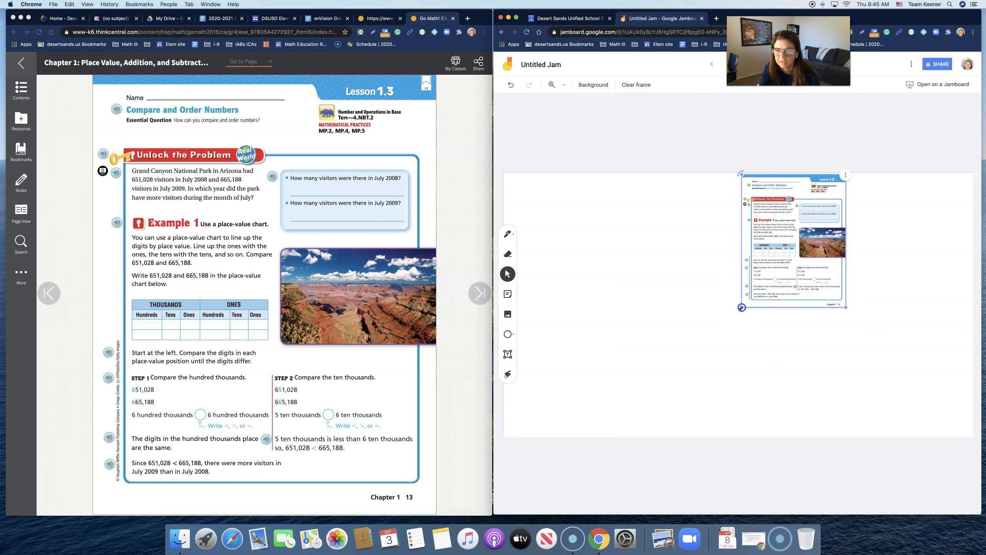
pyautogui.moveTo(742, 307); pyautogui.dragTo(641, 435)
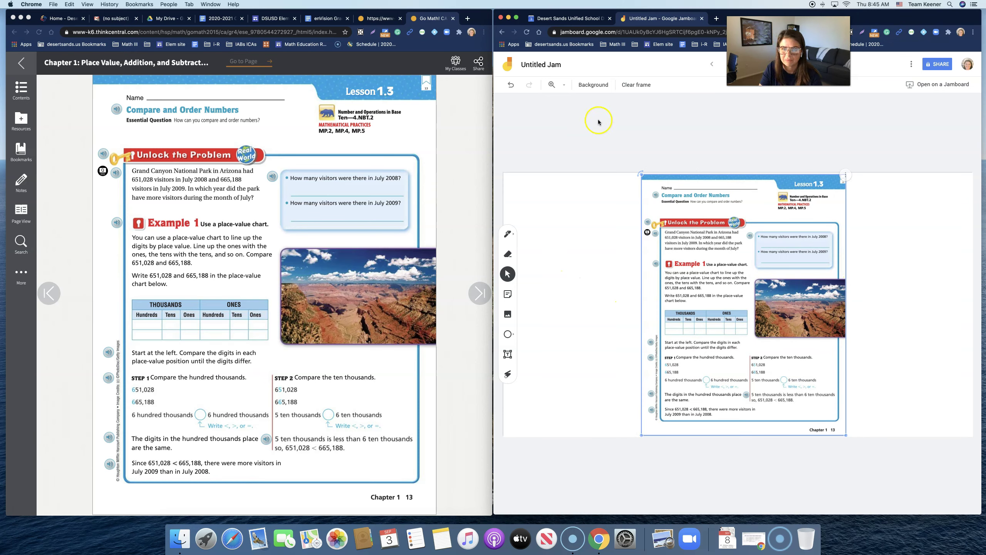
pyautogui.click(508, 294)
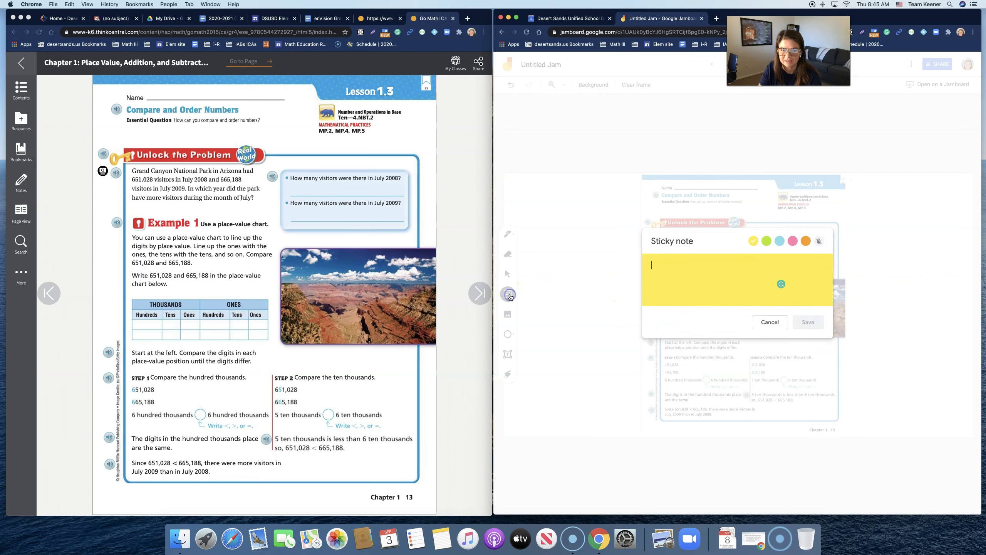
pyautogui.click(769, 321)
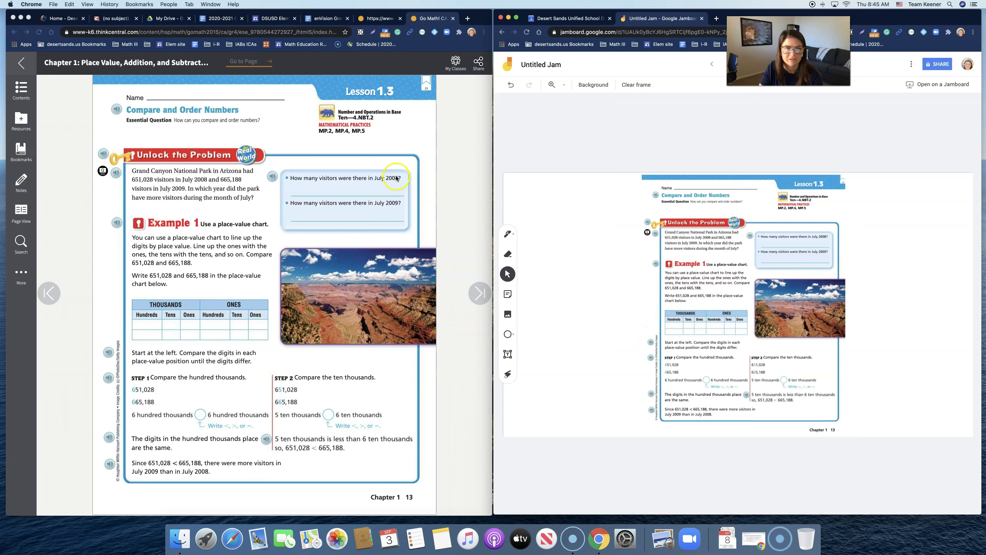
pyautogui.click(372, 33)
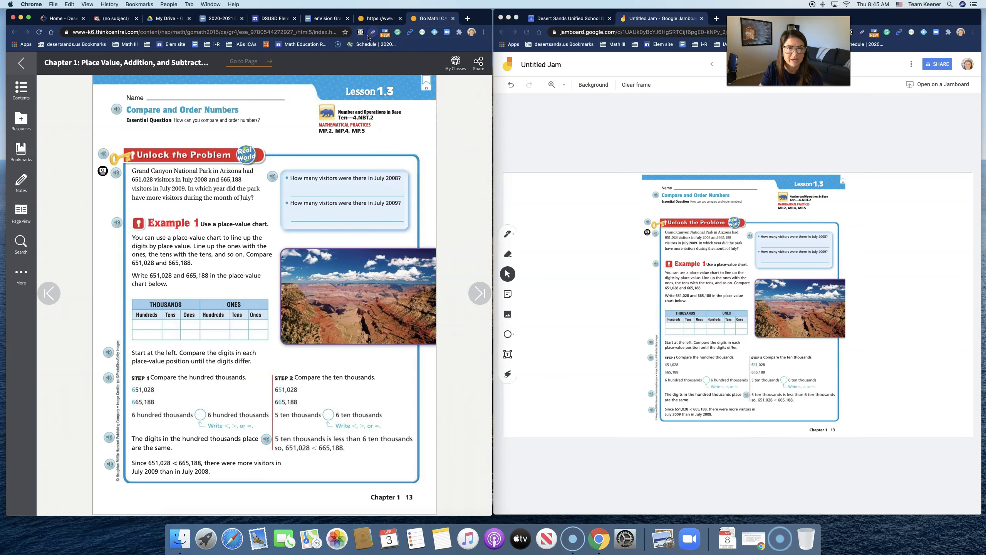
pyautogui.moveTo(93, 82); pyautogui.dragTo(442, 352)
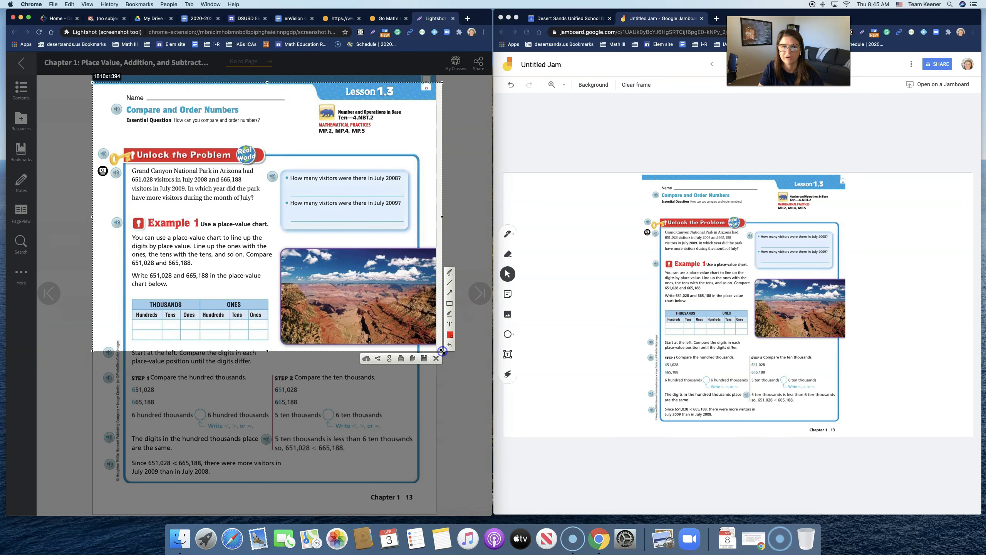
pyautogui.click(436, 358)
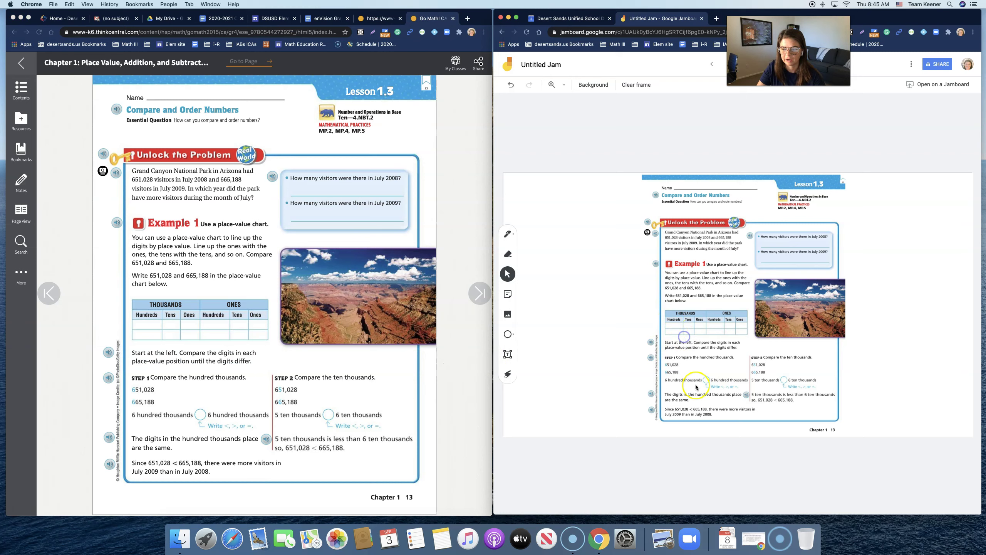
pyautogui.click(654, 420)
# Stretch the page from its bottom-left corner to fill the frame and select the Pen tool.
pyautogui.moveTo(641, 435); pyautogui.dragTo(560, 507)
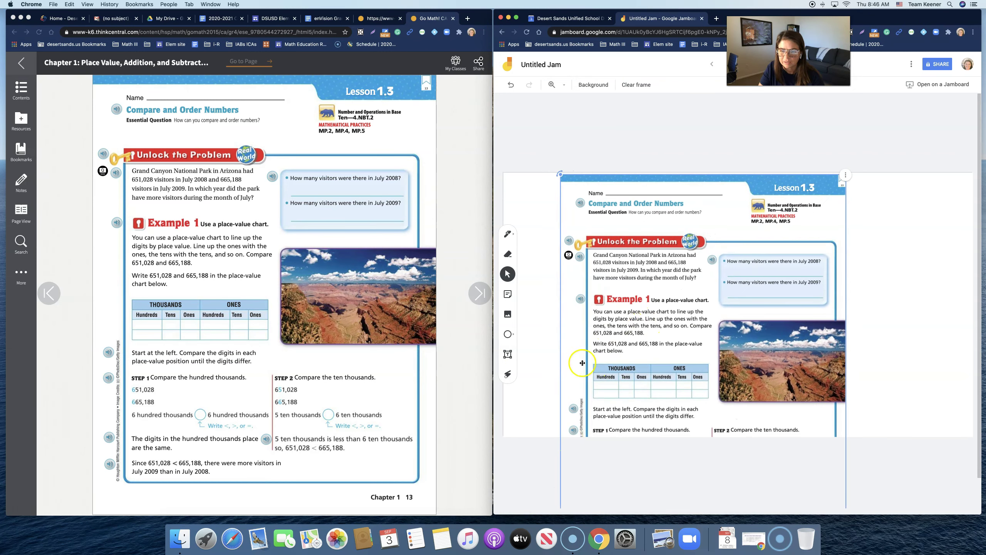
pyautogui.click(507, 234)
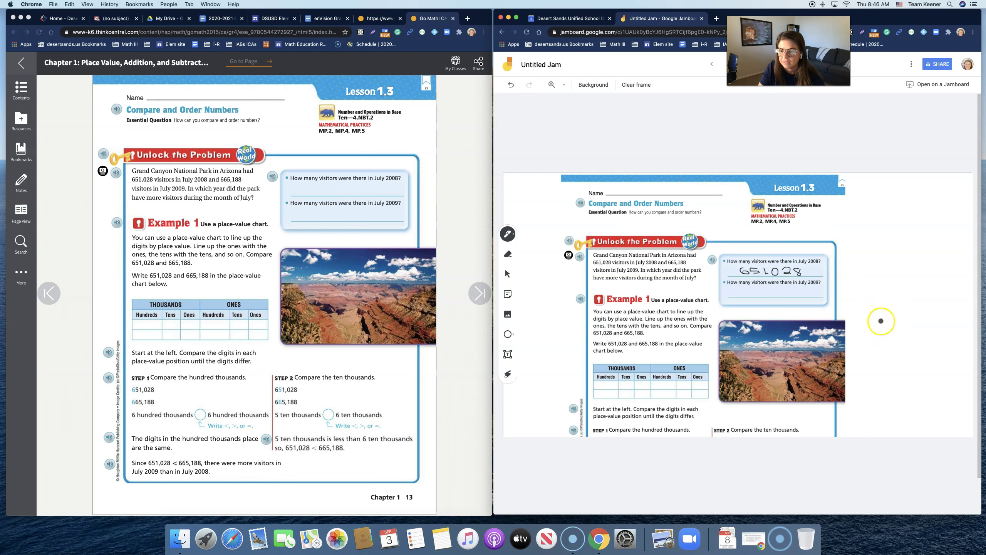
# Add a text box reading 665,188 below the July 2009 visitors question.
pyautogui.click(510, 351)
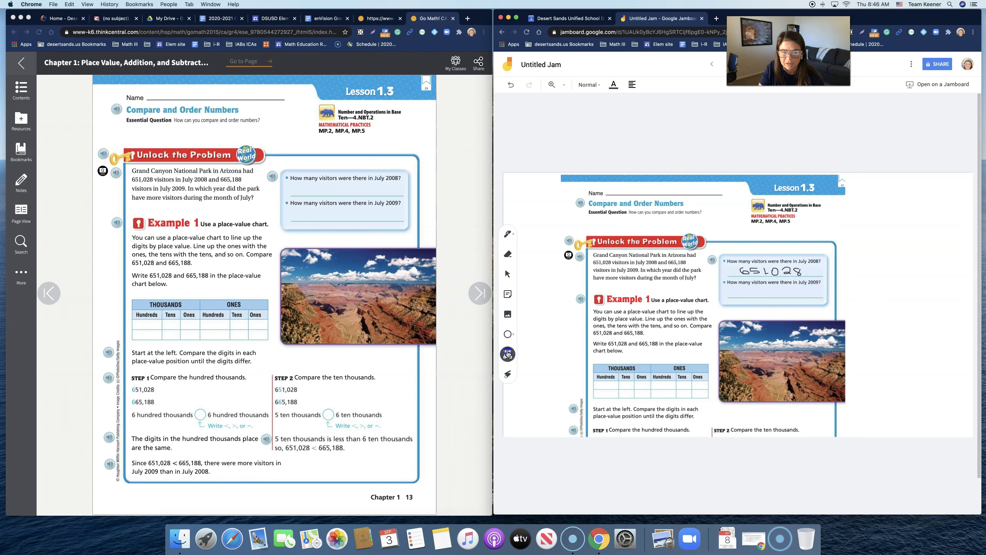
pyautogui.click(730, 291)
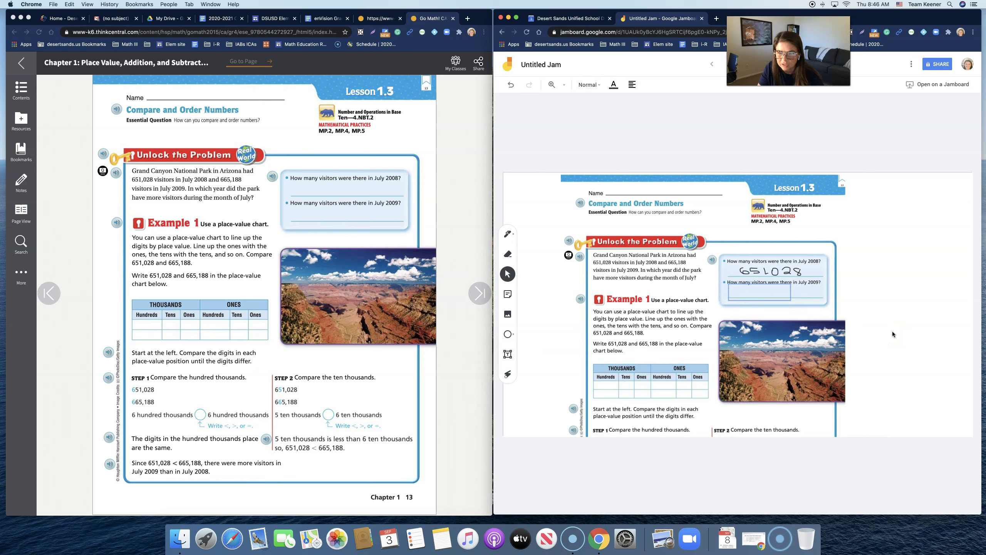
pyautogui.write('66')
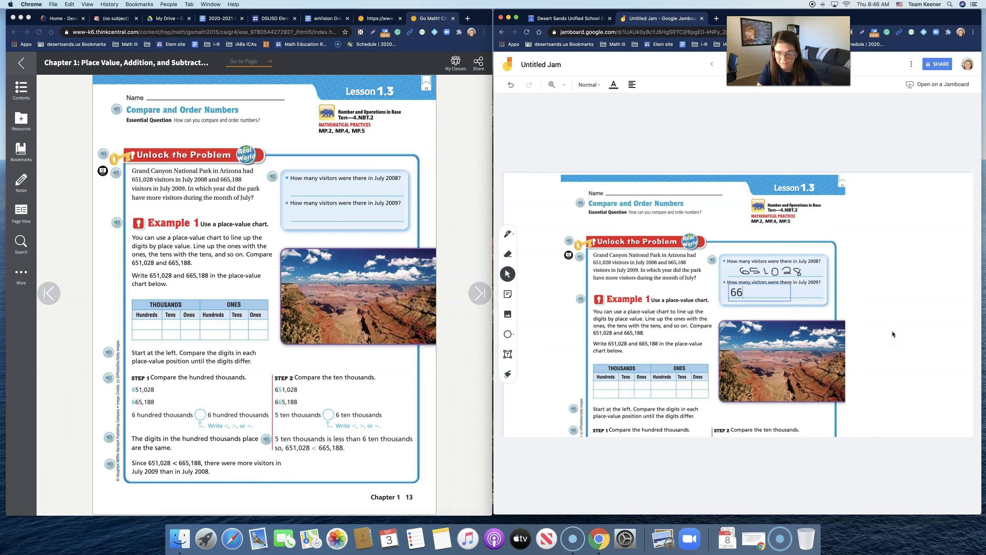
pyautogui.write('5,188')
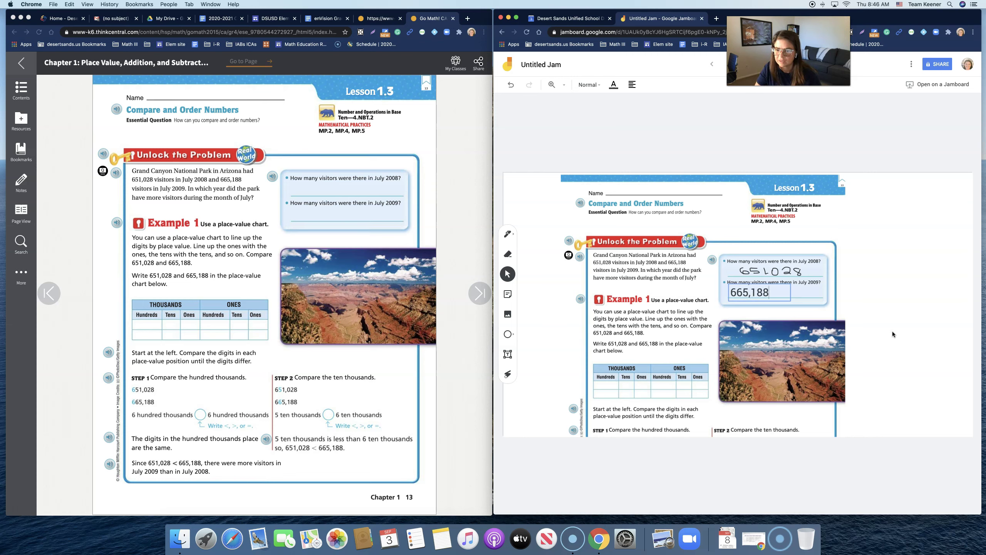
pyautogui.click(928, 326)
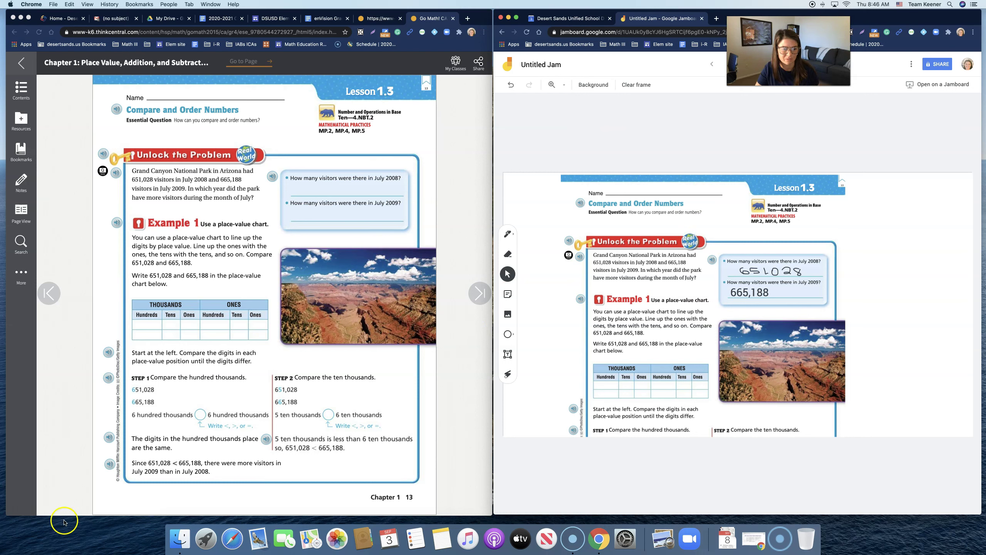
pyautogui.click(17, 511)
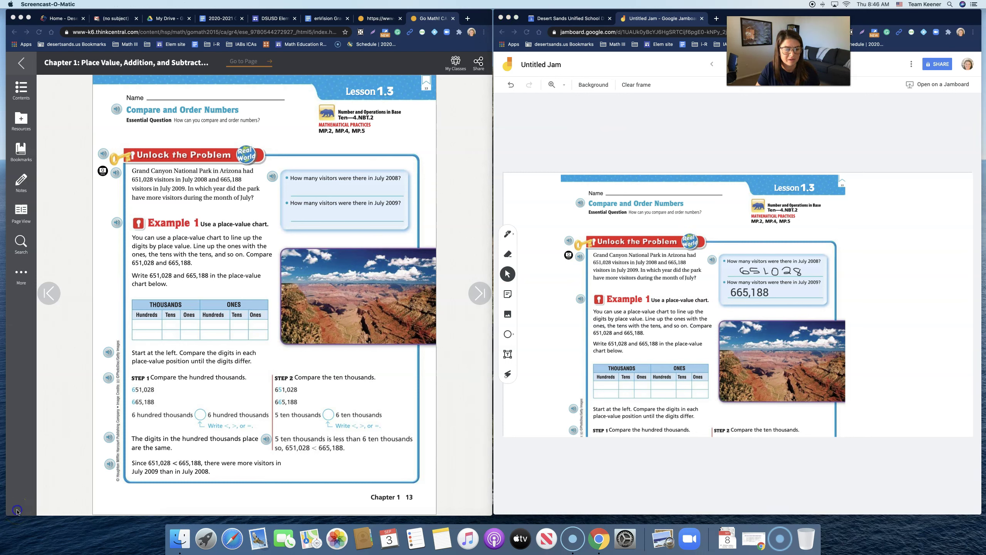